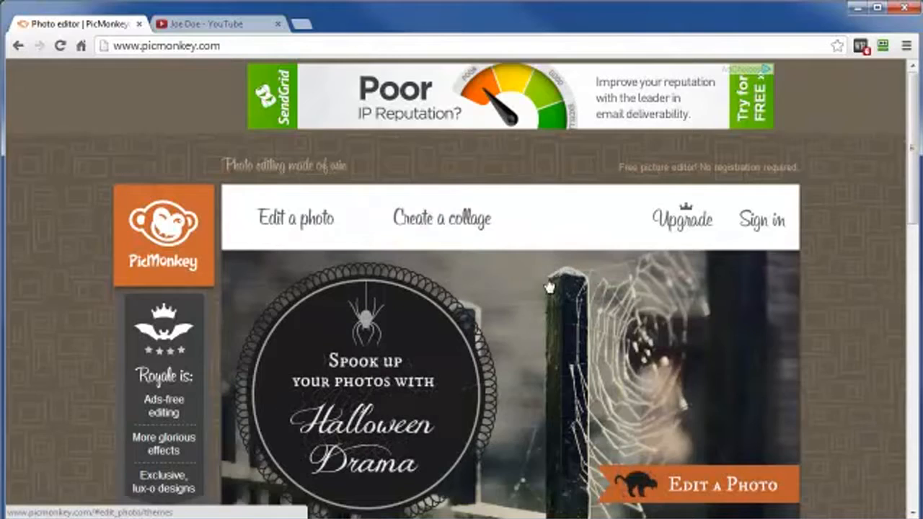
pyautogui.scroll(-9, 534, 297)
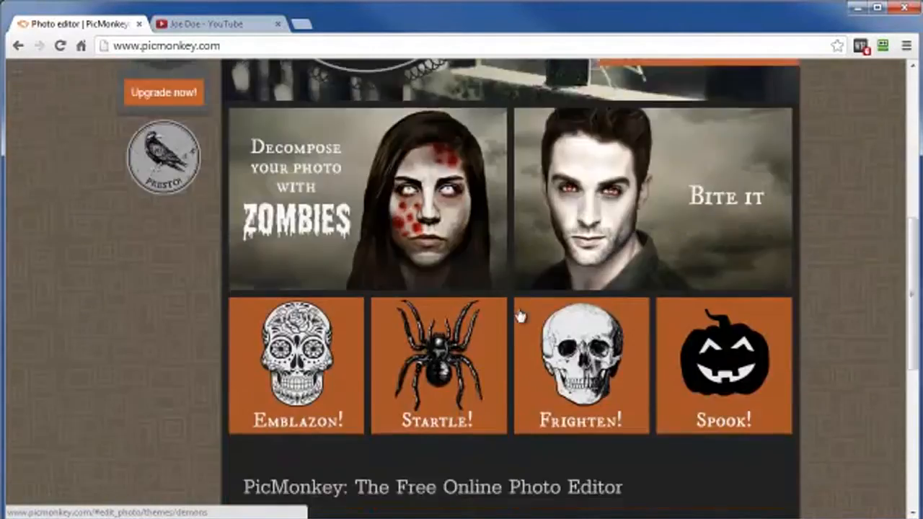
pyautogui.scroll(10, 516, 317)
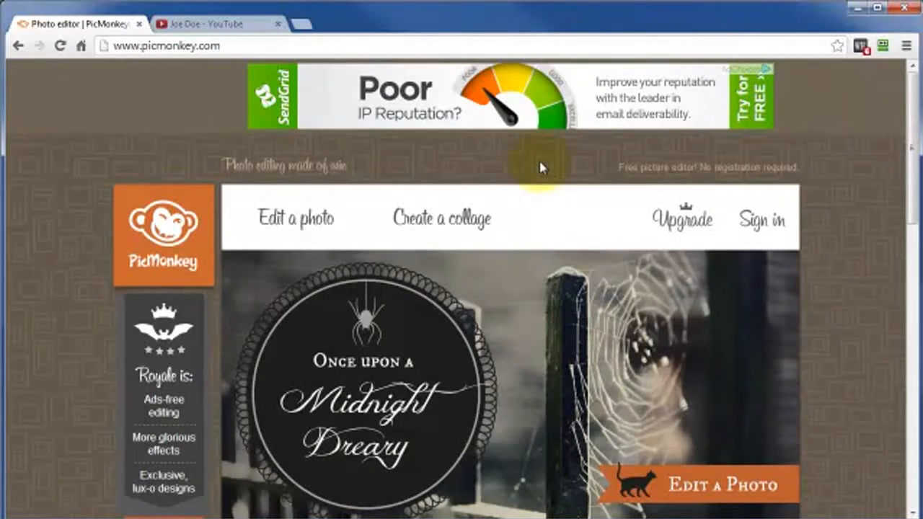
# Switch to the YouTube channel page and open the channel art editor to check the recommended image size.
pyautogui.click(235, 27)
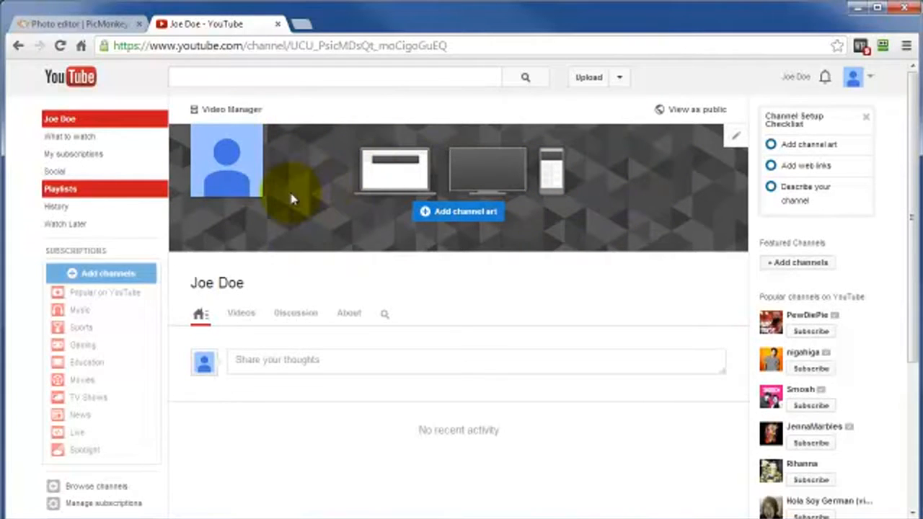
pyautogui.moveTo(245, 157)
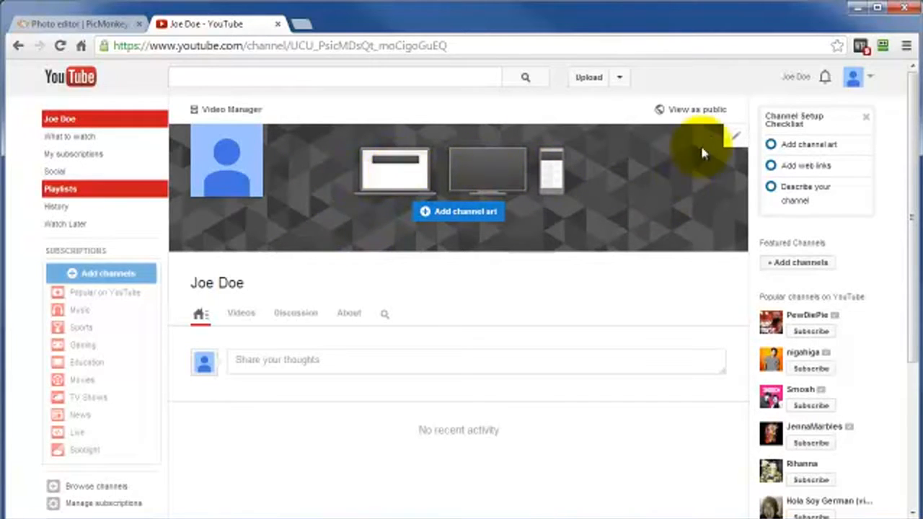
pyautogui.click(737, 139)
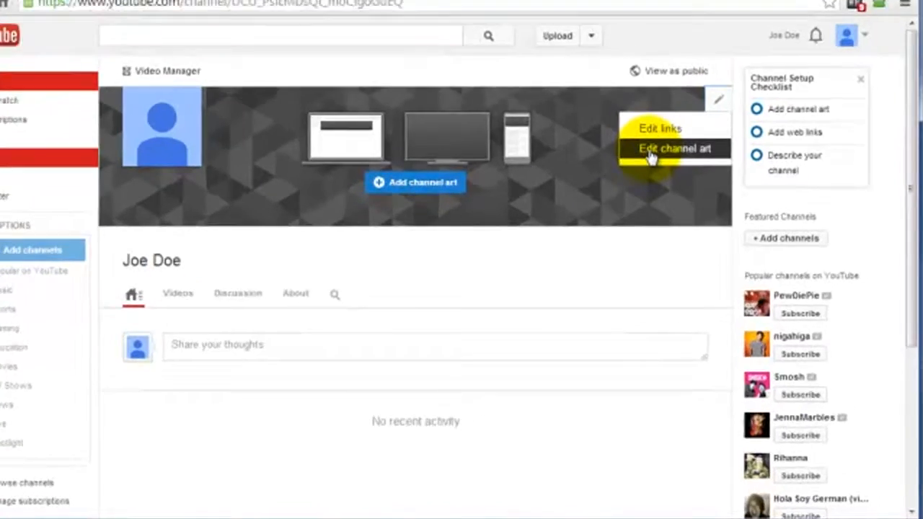
pyautogui.click(667, 189)
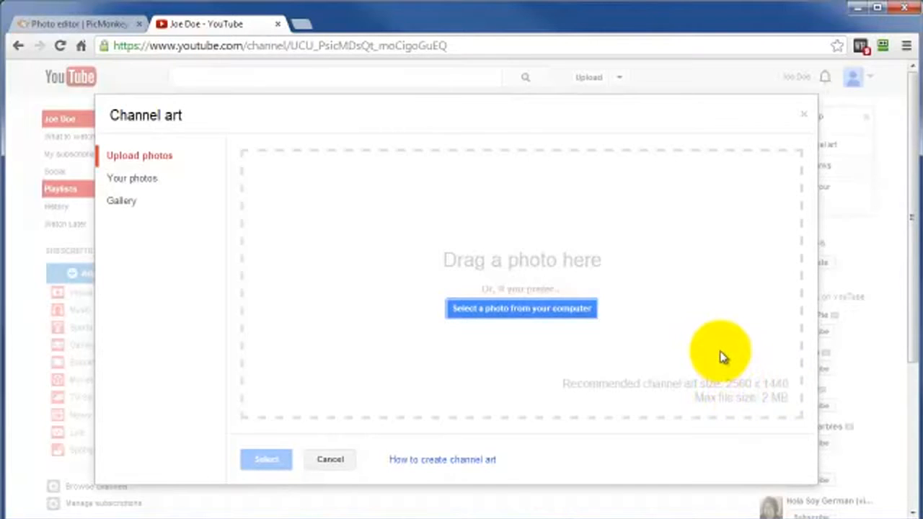
# Return to PicMonkey and load the grunge-danger background image for photo editing.
pyautogui.click(70, 26)
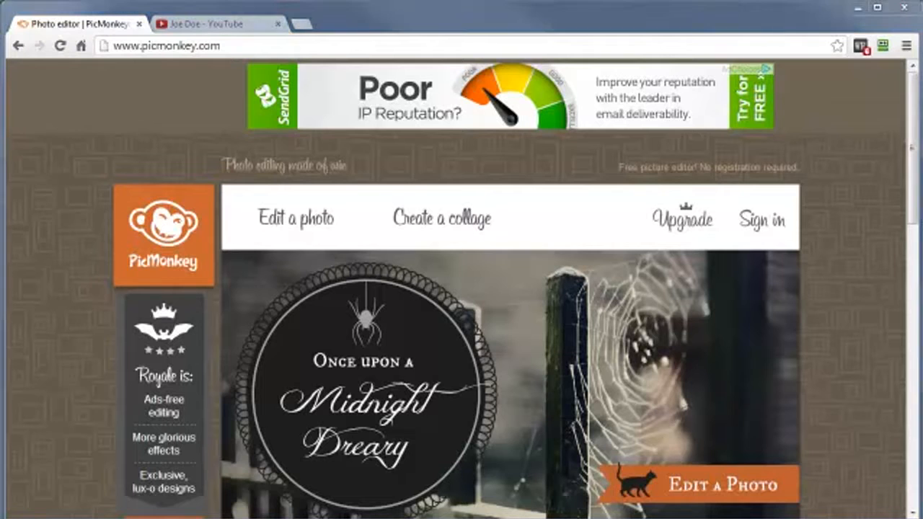
pyautogui.moveTo(916, 375); pyautogui.dragTo(285, 245)
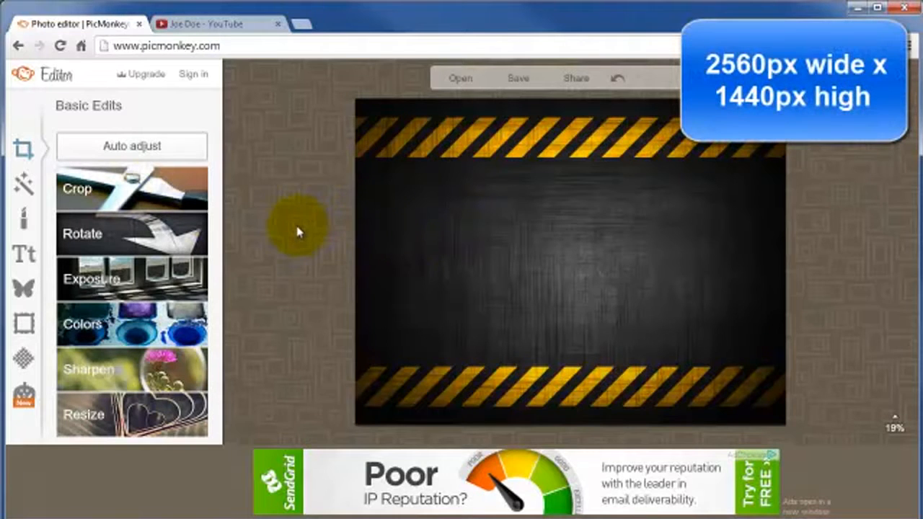
# Crop the background to 2560 x 1440 with Scale photo enabled, keeping only the upper hazard stripe in the frame.
pyautogui.click(119, 189)
pyautogui.moveTo(600, 281); pyautogui.dragTo(586, 250)
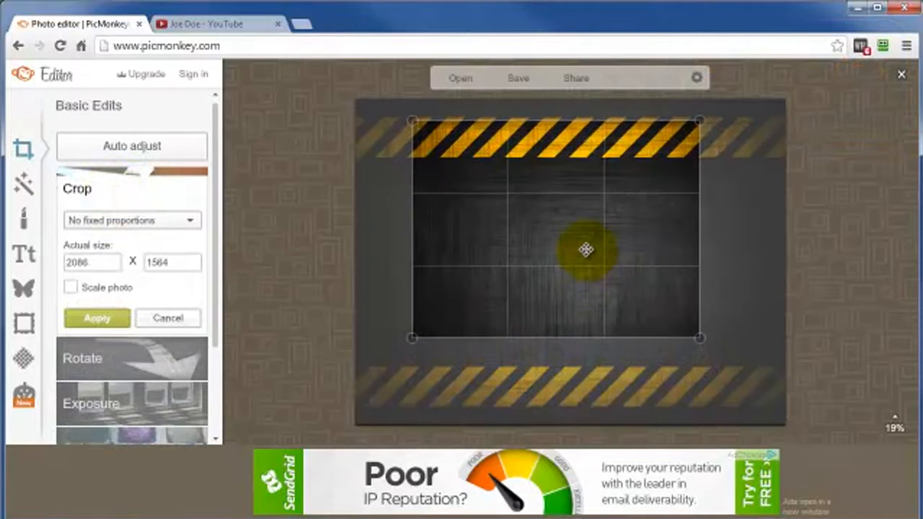
pyautogui.moveTo(98, 262); pyautogui.dragTo(32, 258)
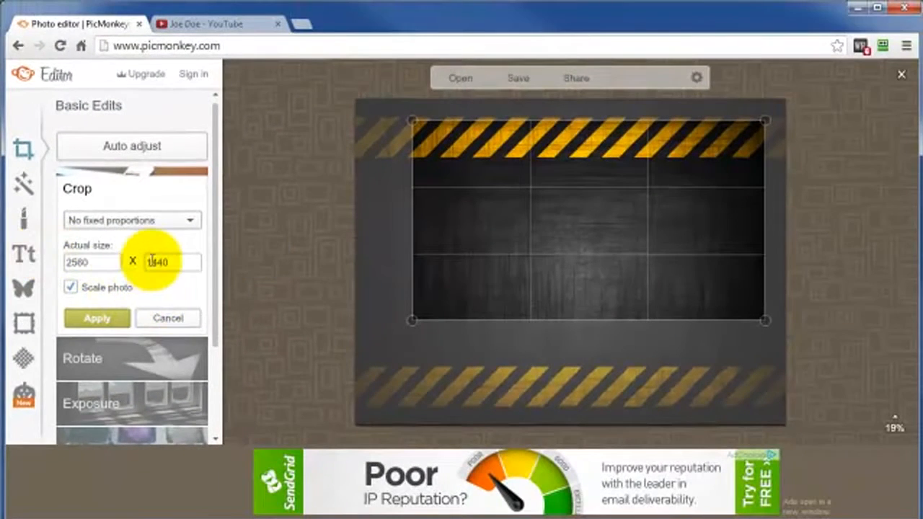
pyautogui.click(97, 318)
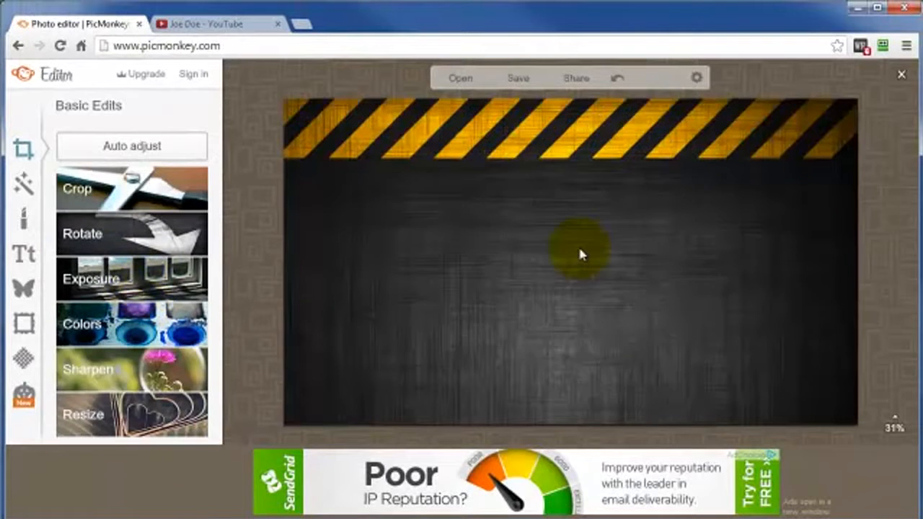
# Add hundred_dollar_bills_pc_400_clr.png as a custom overlay and place it right of centre at mid-height of the background.
pyautogui.click(26, 290)
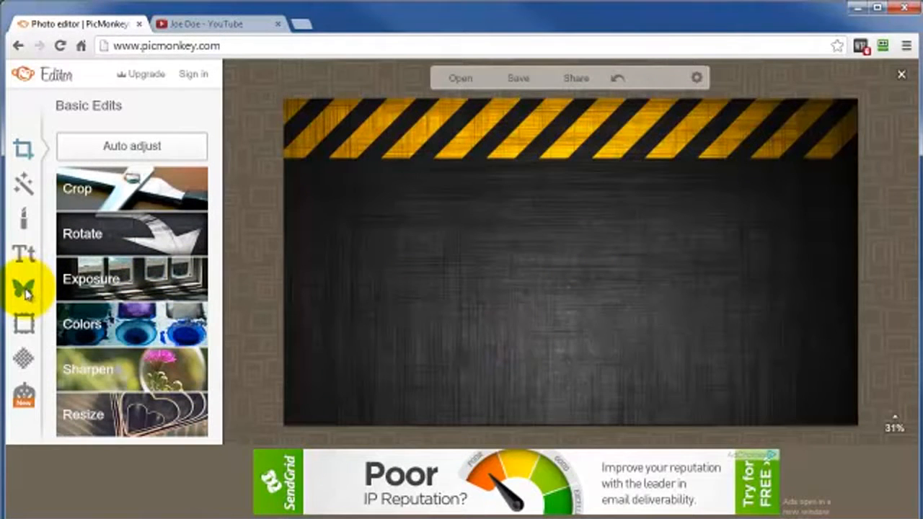
pyautogui.click(26, 290)
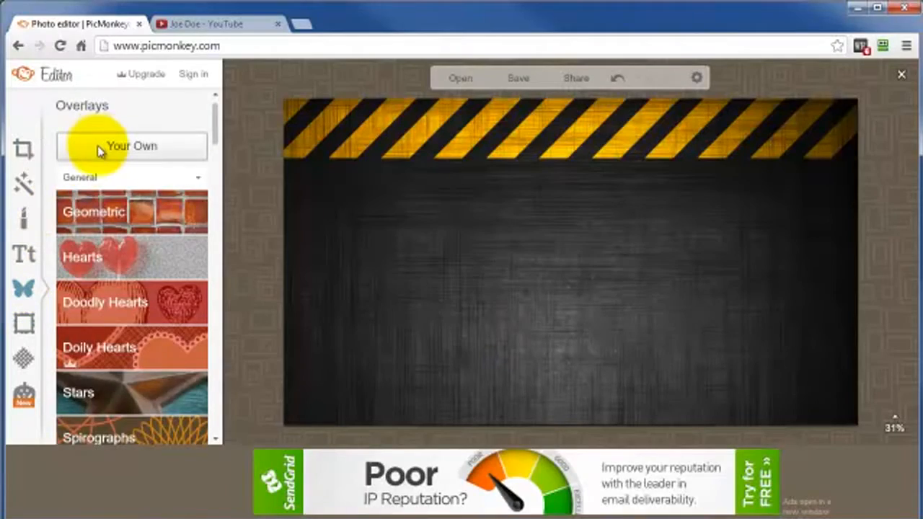
pyautogui.click(100, 148)
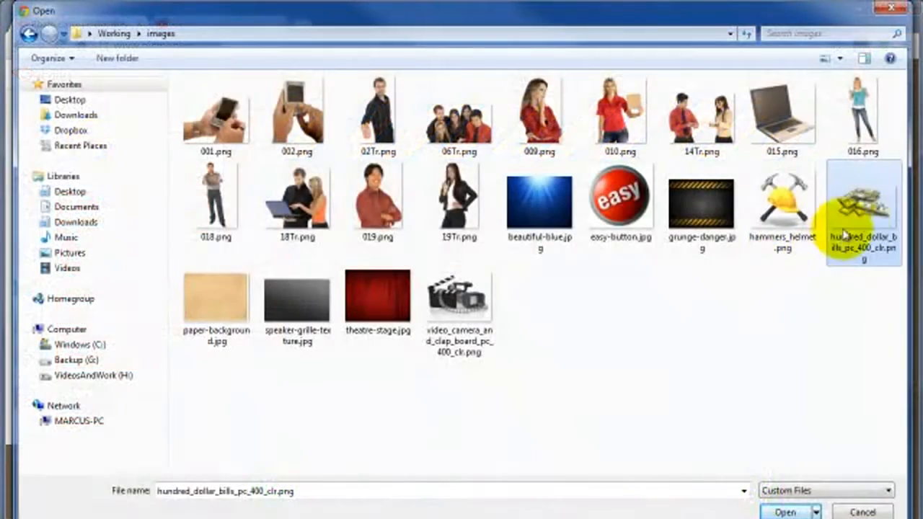
pyautogui.click(785, 512)
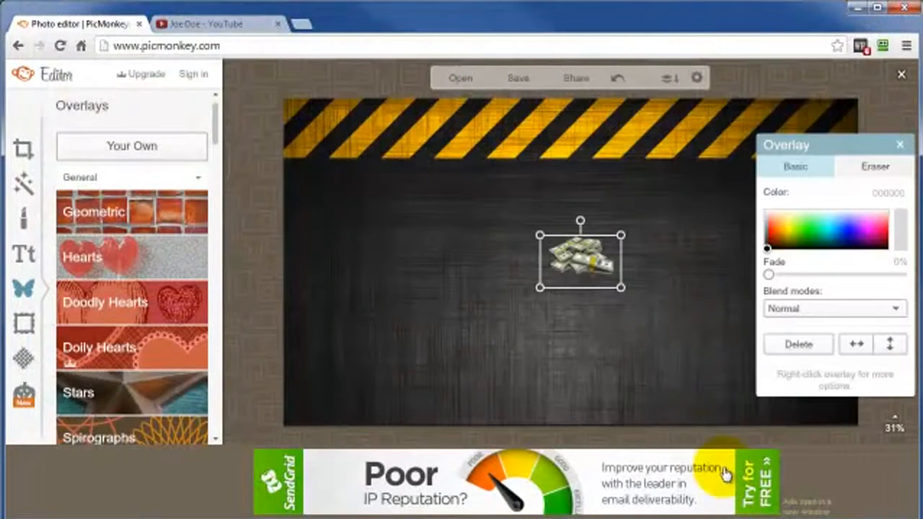
pyautogui.moveTo(613, 278); pyautogui.dragTo(697, 277)
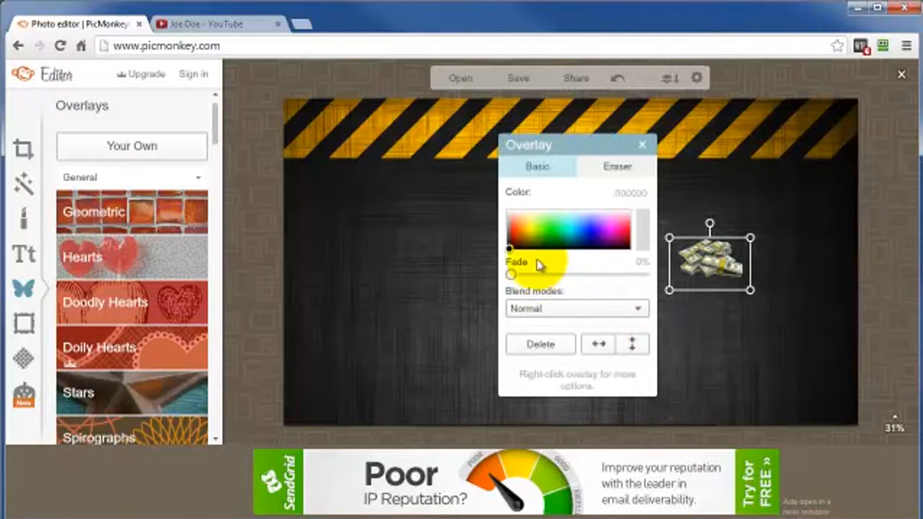
pyautogui.click(719, 364)
# Add video_camera_and_clap_board_pc_400_clr.png as a custom overlay and place it left of centre, level with the money.
pyautogui.click(124, 153)
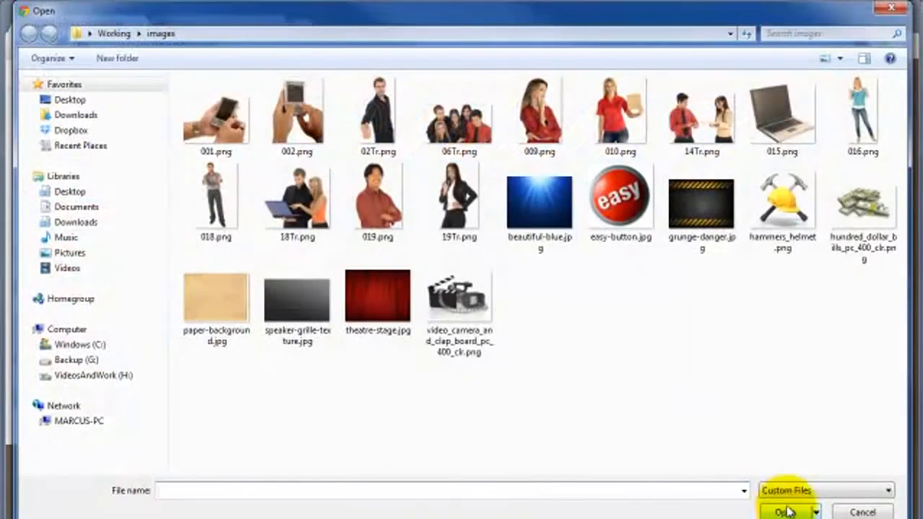
pyautogui.click(459, 299)
pyautogui.click(785, 511)
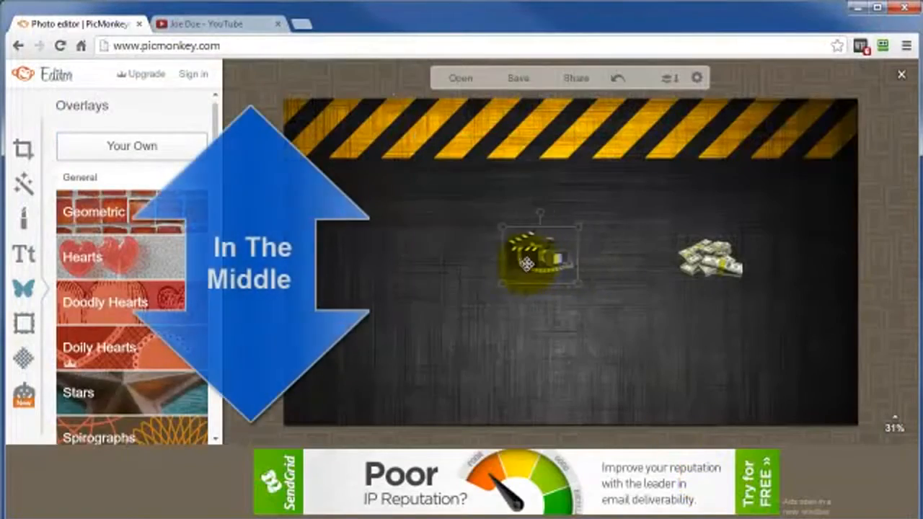
pyautogui.moveTo(527, 264); pyautogui.dragTo(489, 269)
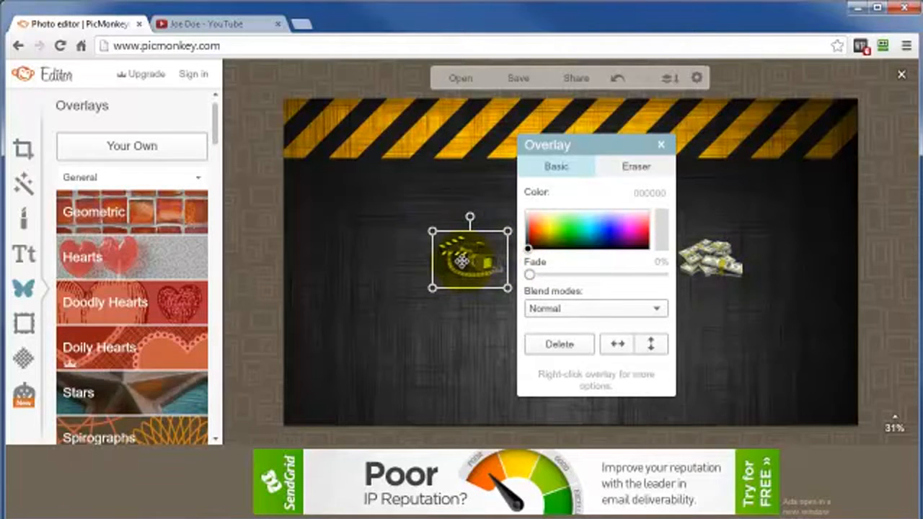
pyautogui.click(368, 289)
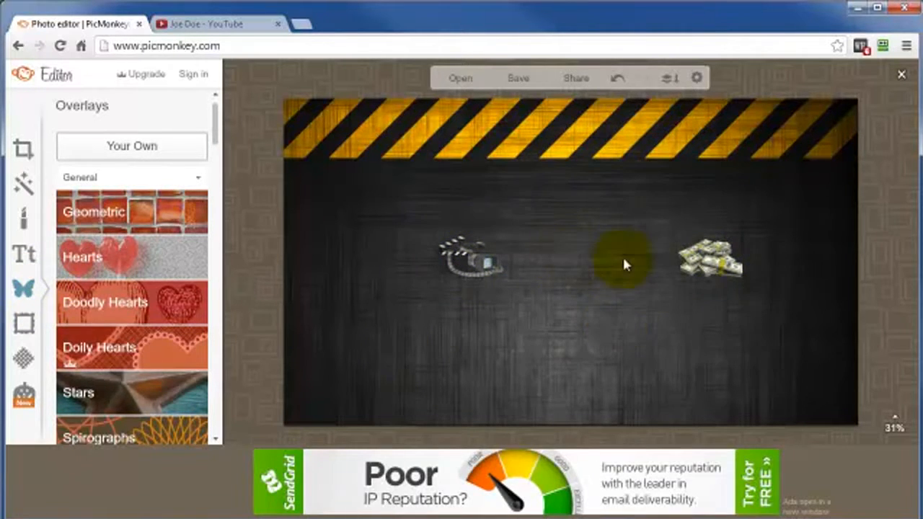
# Add the first Engraved Banners overlay, enlarge it and position it between the camera and the money.
pyautogui.moveTo(214, 123); pyautogui.dragTo(213, 268)
pyautogui.scroll(-4, 140, 289)
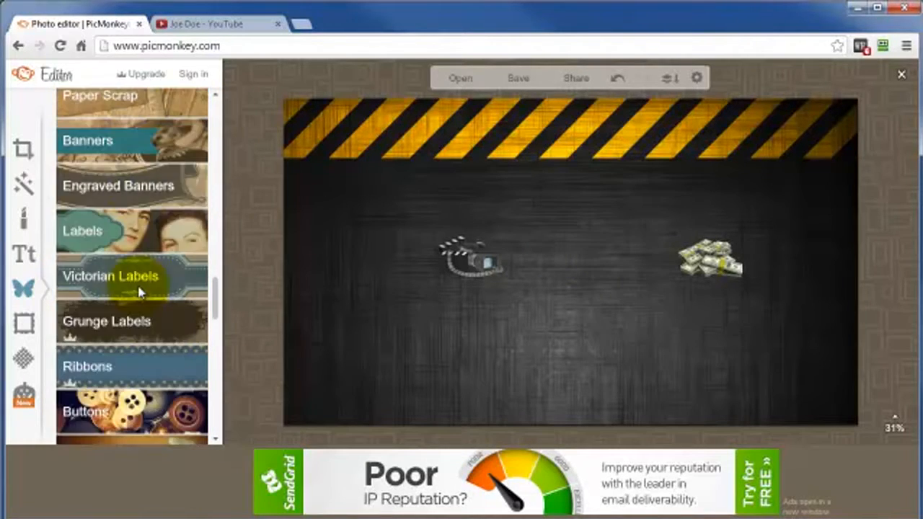
pyautogui.click(105, 145)
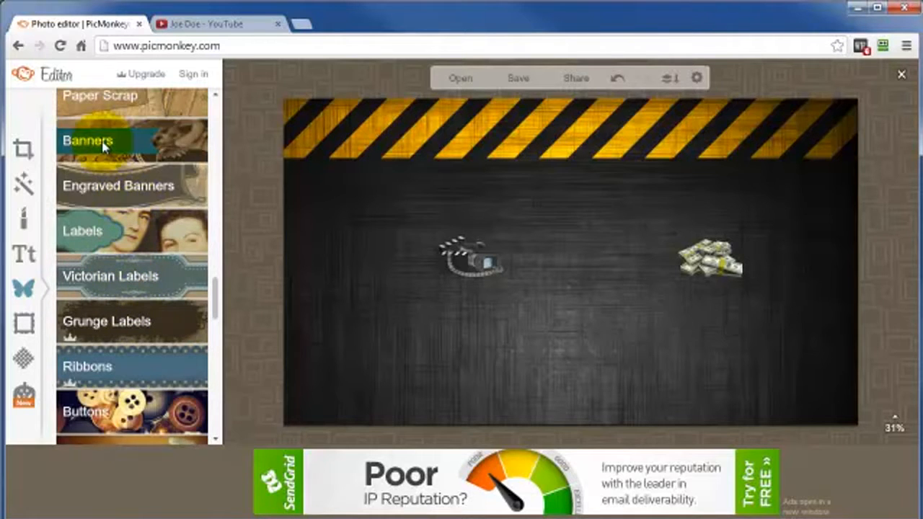
pyautogui.click(111, 188)
pyautogui.click(99, 182)
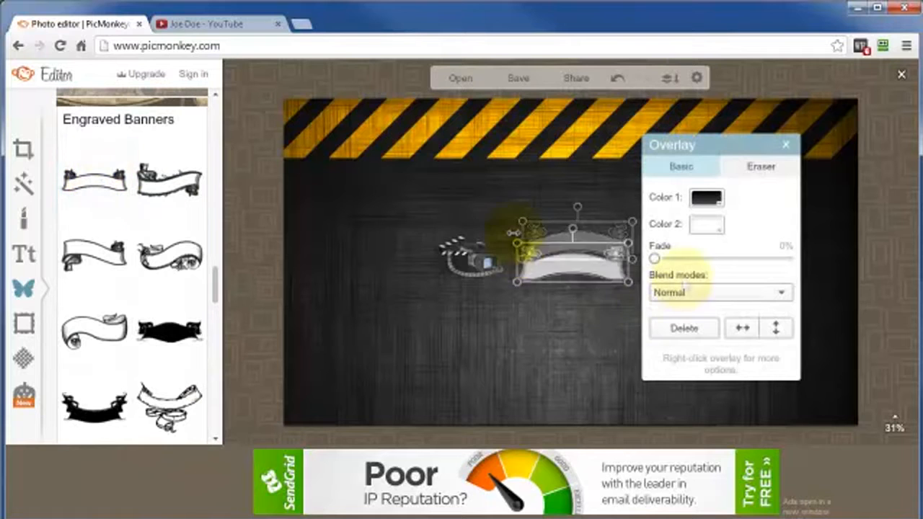
pyautogui.moveTo(514, 233); pyautogui.dragTo(462, 214)
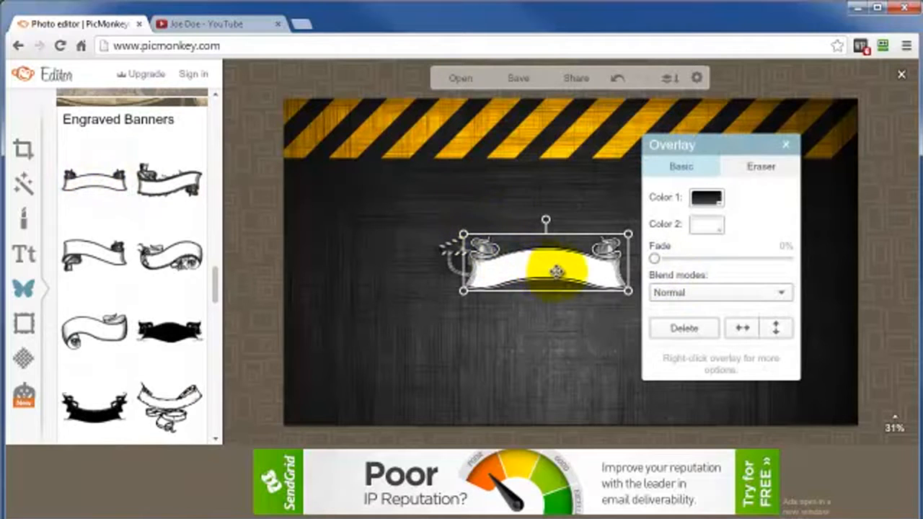
pyautogui.moveTo(557, 271); pyautogui.dragTo(592, 266)
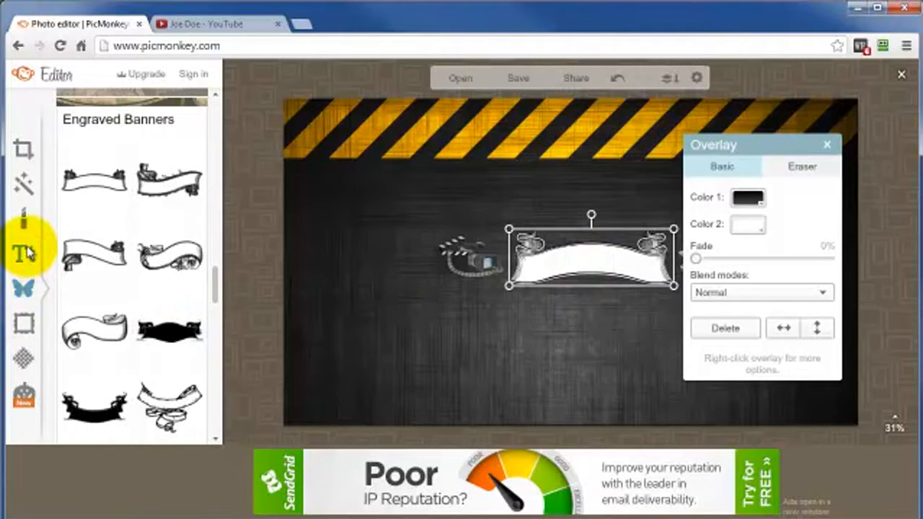
# Add the text "Video = Money" in Arial Black over the banner.
pyautogui.click(27, 250)
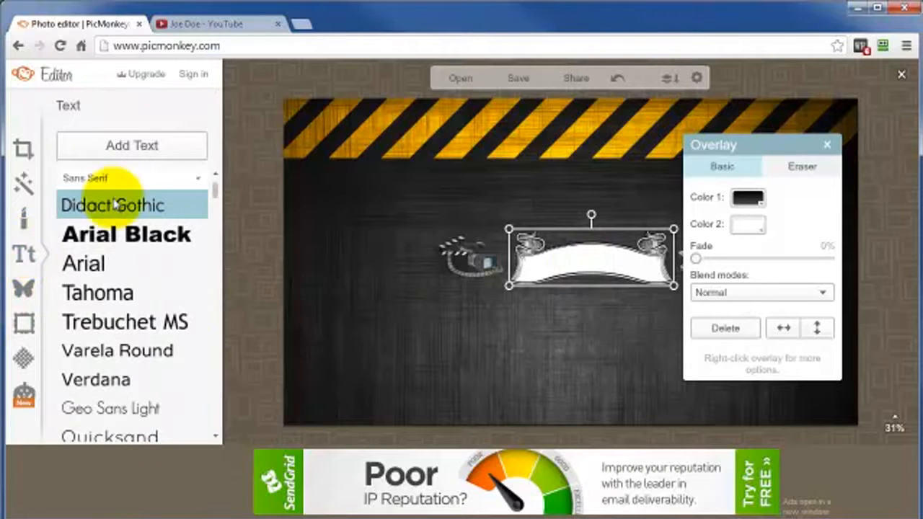
pyautogui.click(103, 240)
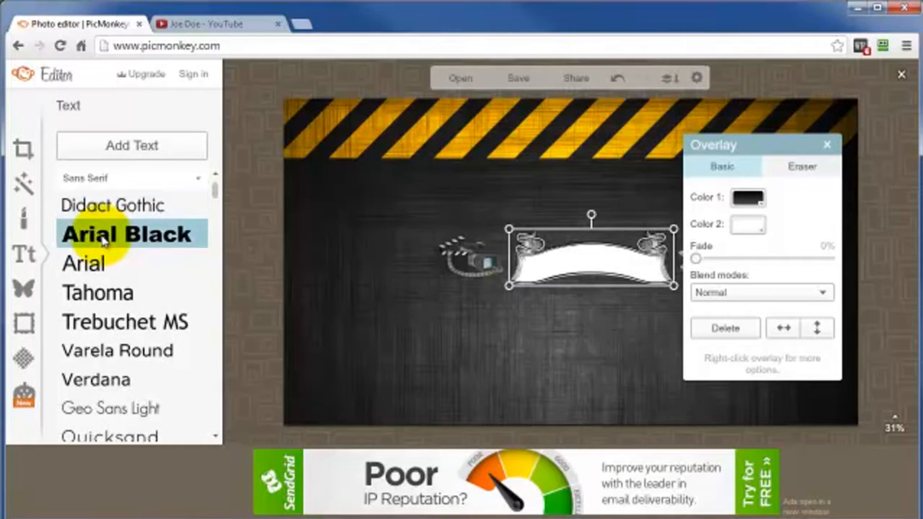
pyautogui.click(132, 146)
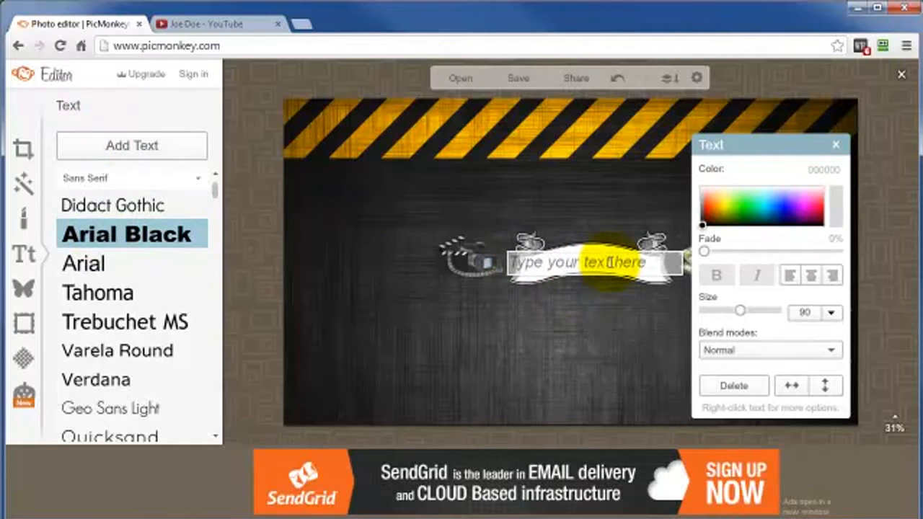
pyautogui.write('Video = Money')
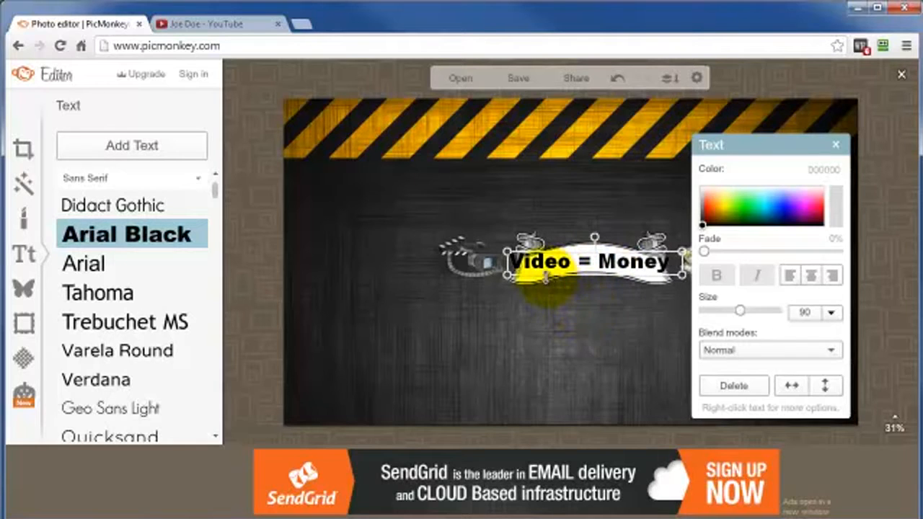
# Select the banner behind the text and enlarge it so the whole phrase fits inside.
pyautogui.click(532, 254)
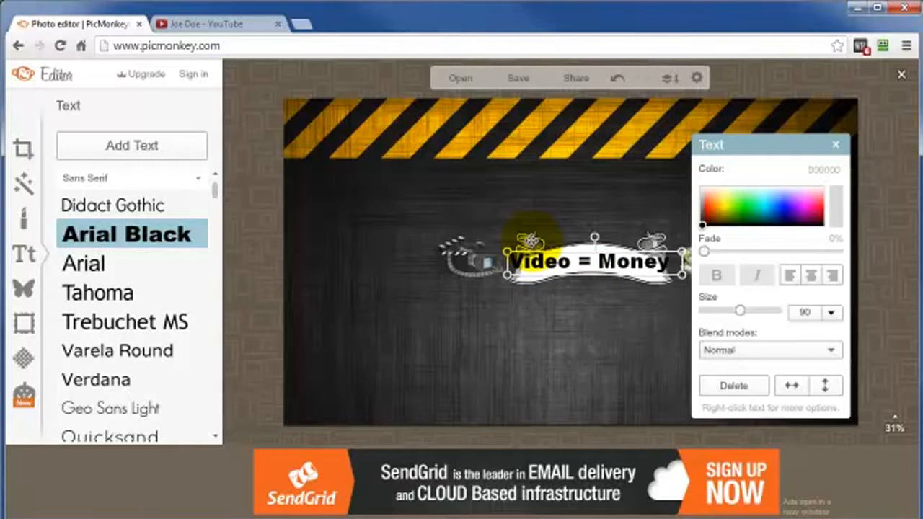
pyautogui.click(534, 234)
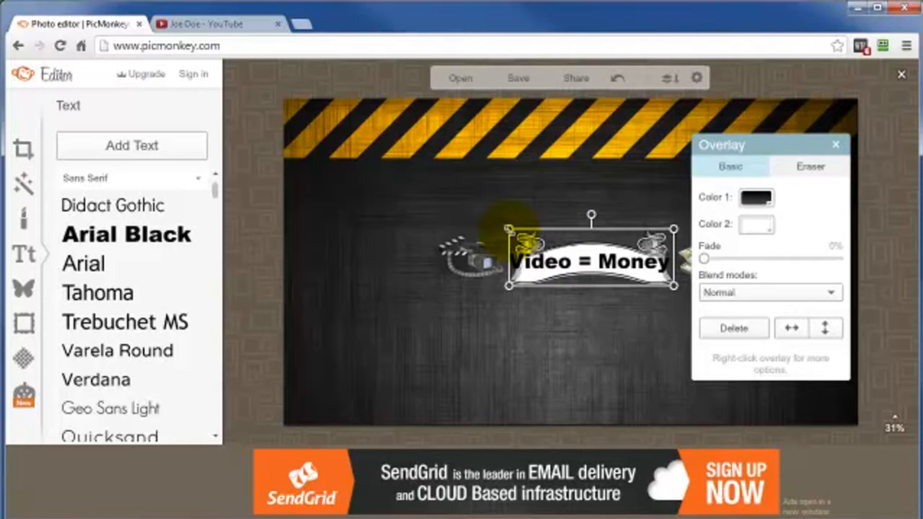
pyautogui.moveTo(509, 230); pyautogui.dragTo(538, 241)
# Move the money overlay farther right and the camera overlay slightly left, clear of the enlarged banner.
pyautogui.moveTo(725, 262); pyautogui.dragTo(743, 265)
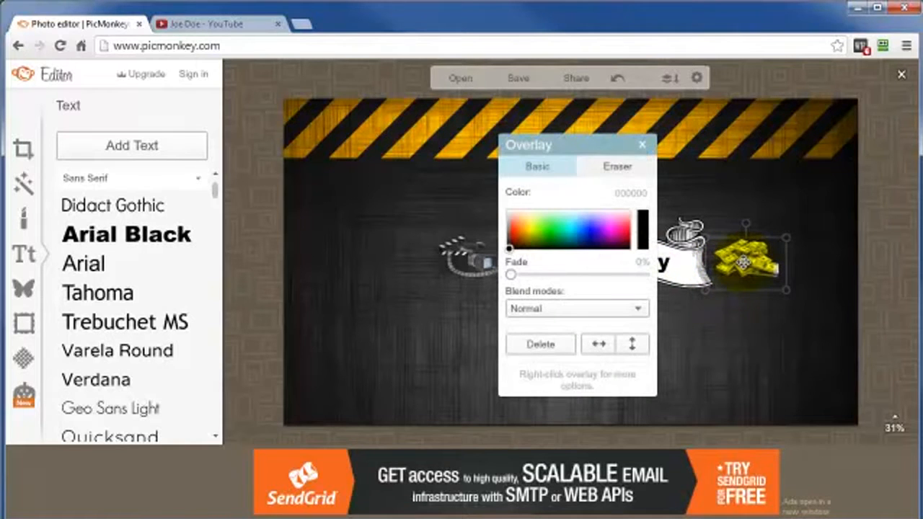
pyautogui.click(690, 366)
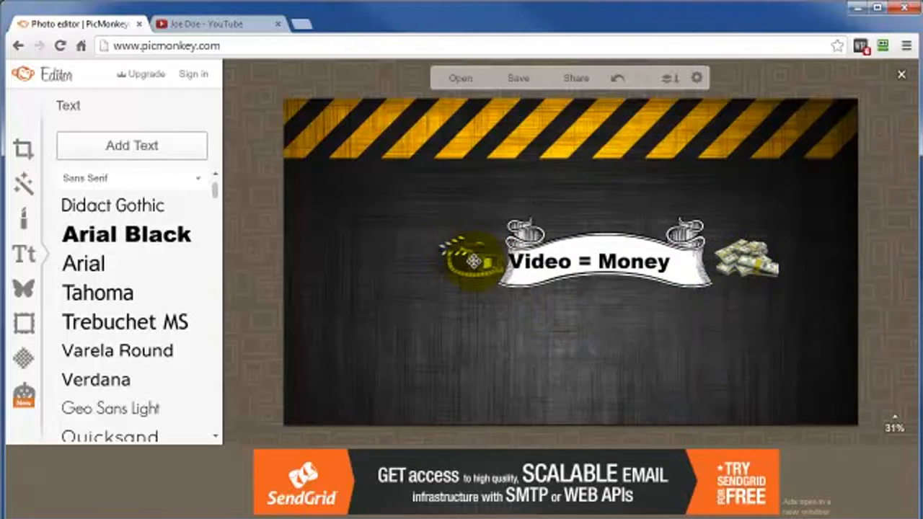
pyautogui.click(473, 261)
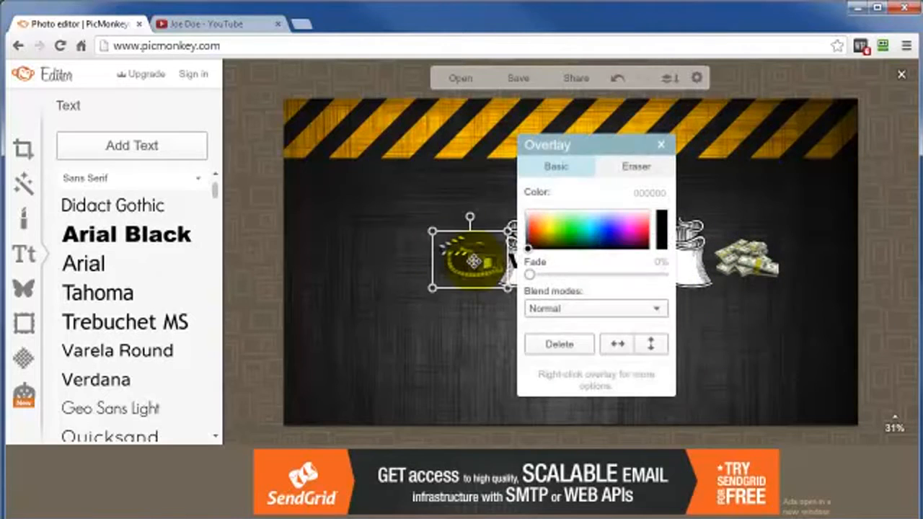
pyautogui.click(483, 325)
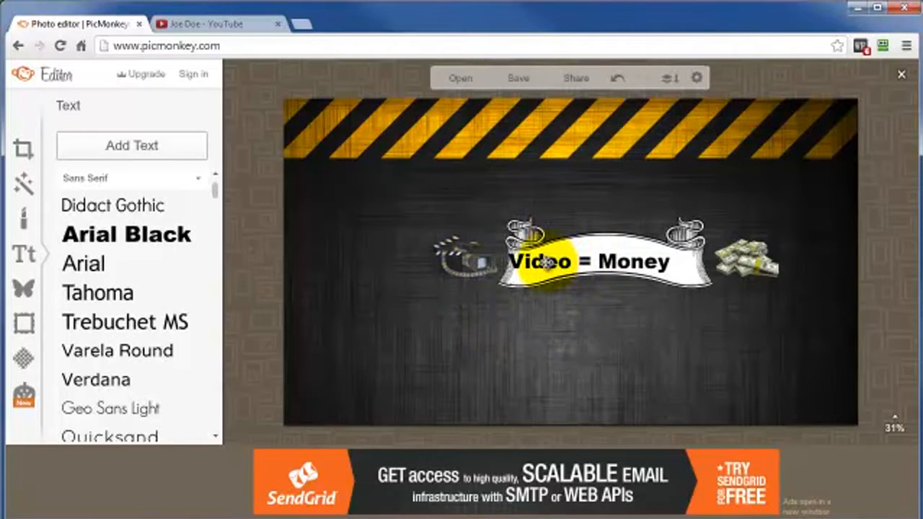
# Center the "Video = Money" text inside the banner and deselect it.
pyautogui.moveTo(546, 261); pyautogui.dragTo(556, 258)
pyautogui.click(582, 403)
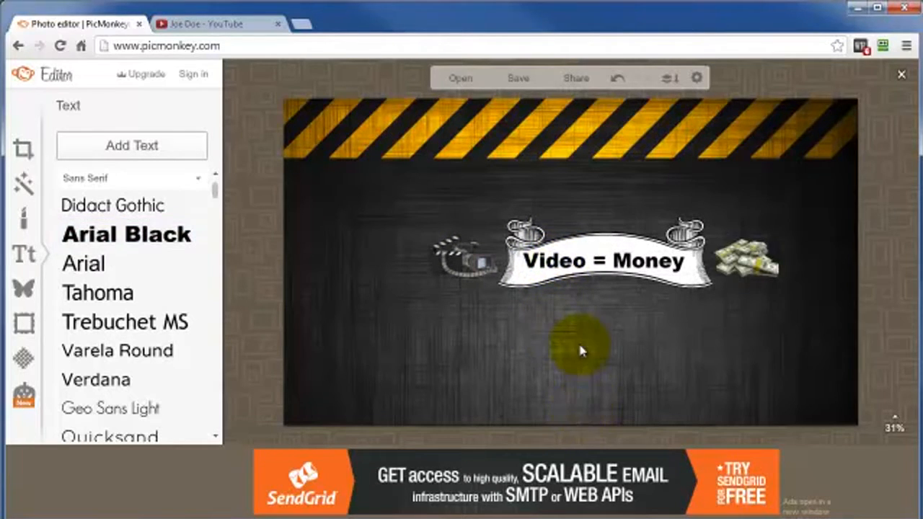
# Save the finished image to the computer as a jpg named "YT-Channel Art" in the images folder.
pyautogui.click(521, 81)
pyautogui.moveTo(90, 171); pyautogui.dragTo(3, 181)
pyautogui.click(114, 346)
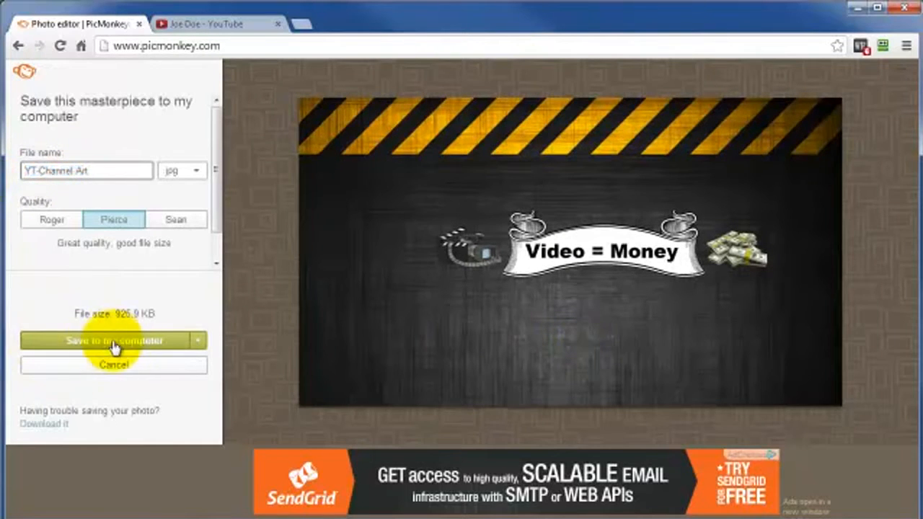
pyautogui.click(197, 340)
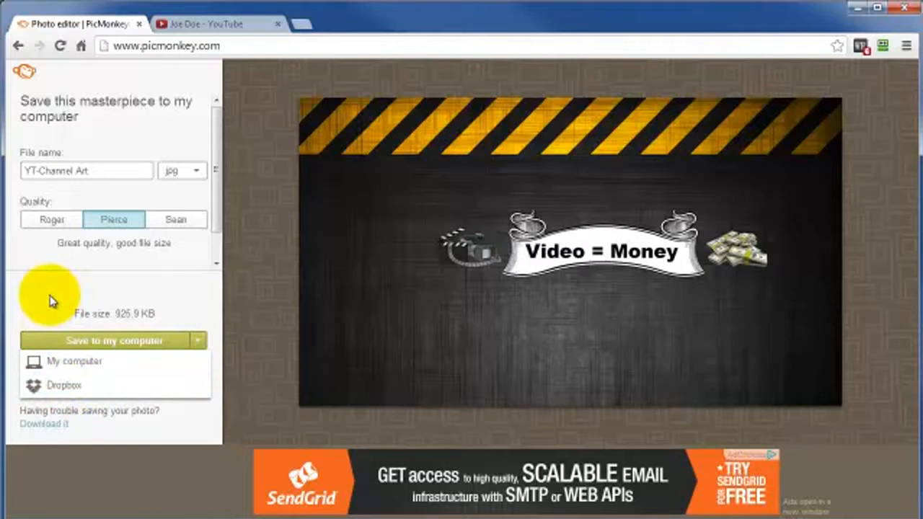
pyautogui.click(86, 345)
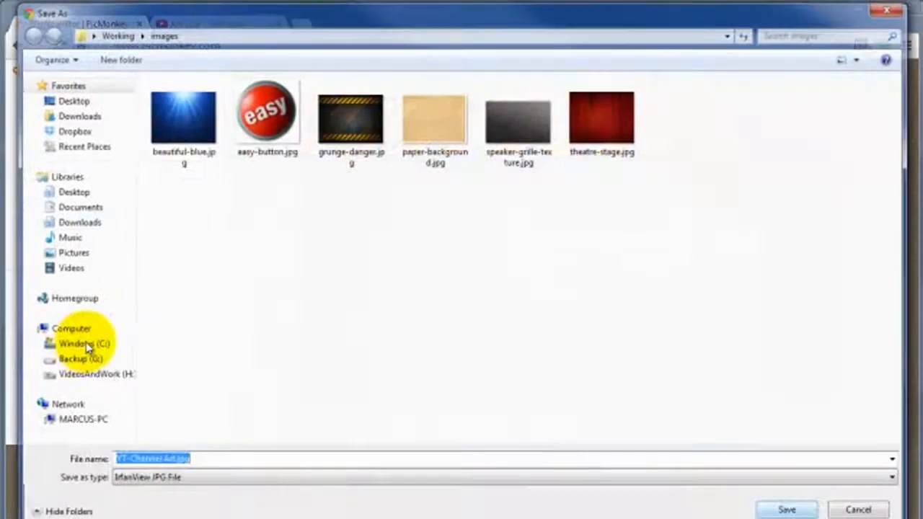
pyautogui.click(790, 511)
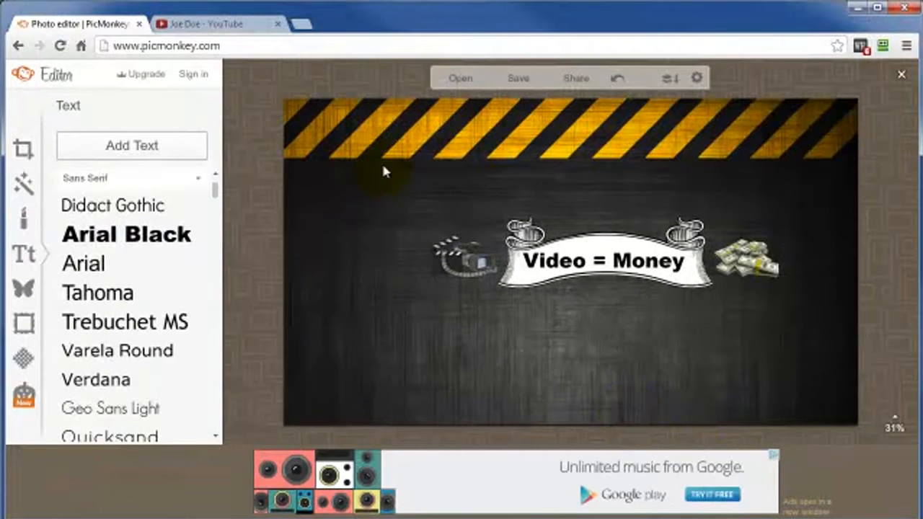
# Switch to the YouTube channel, upload the saved YT-Channel Art image as channel art and apply it.
pyautogui.click(193, 27)
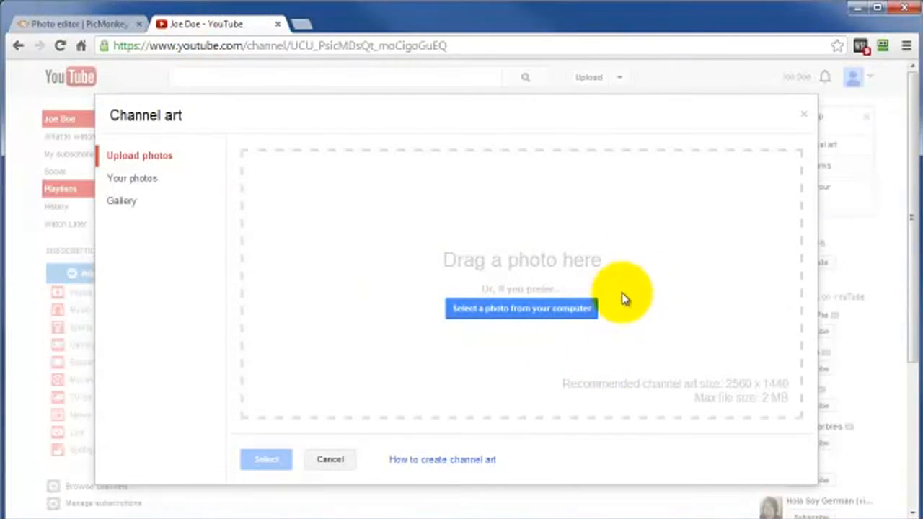
pyautogui.moveTo(922, 310); pyautogui.dragTo(472, 292)
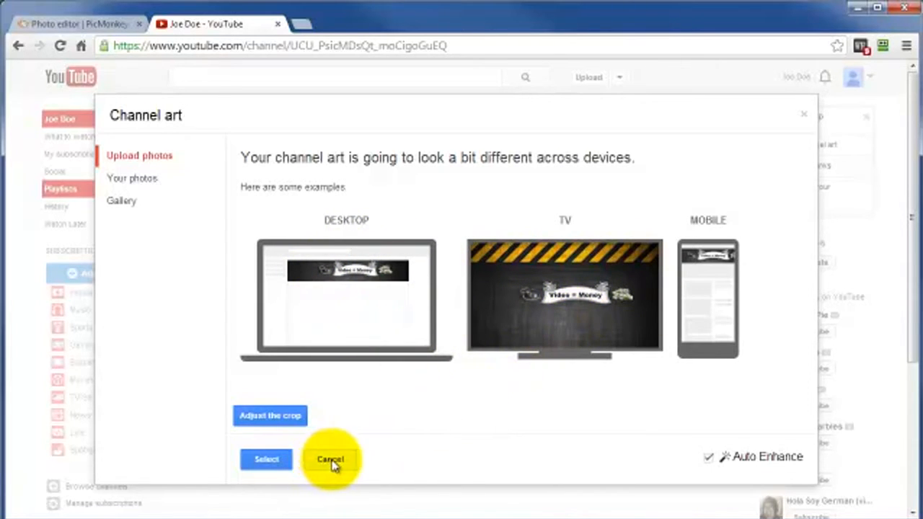
pyautogui.click(267, 462)
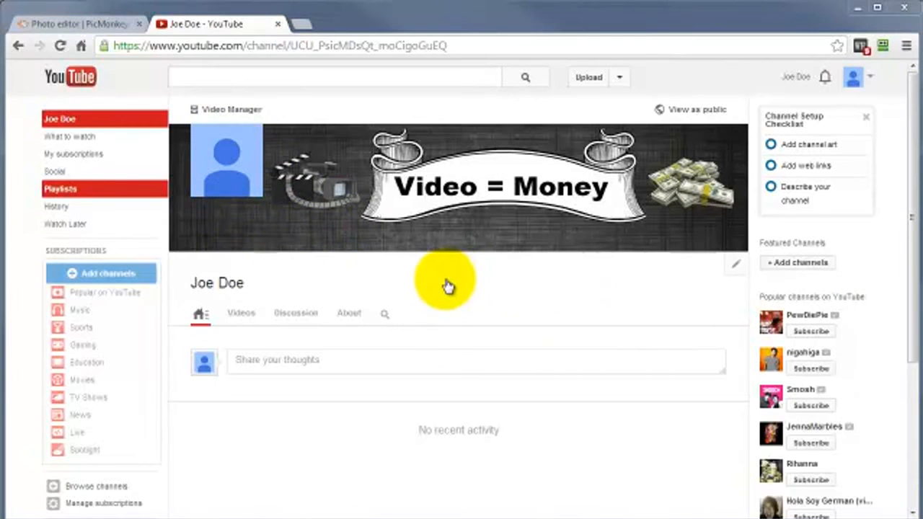
# Return to the channel art design in the PicMonkey editor.
pyautogui.click(88, 24)
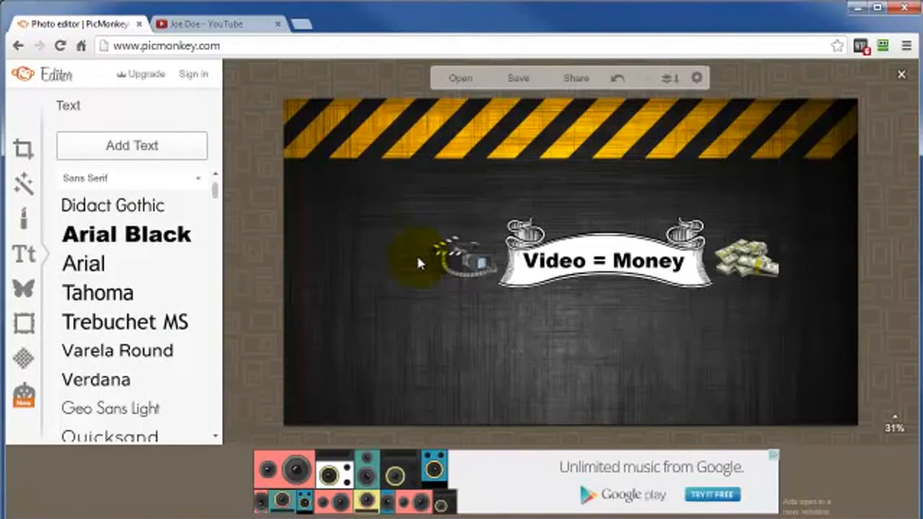